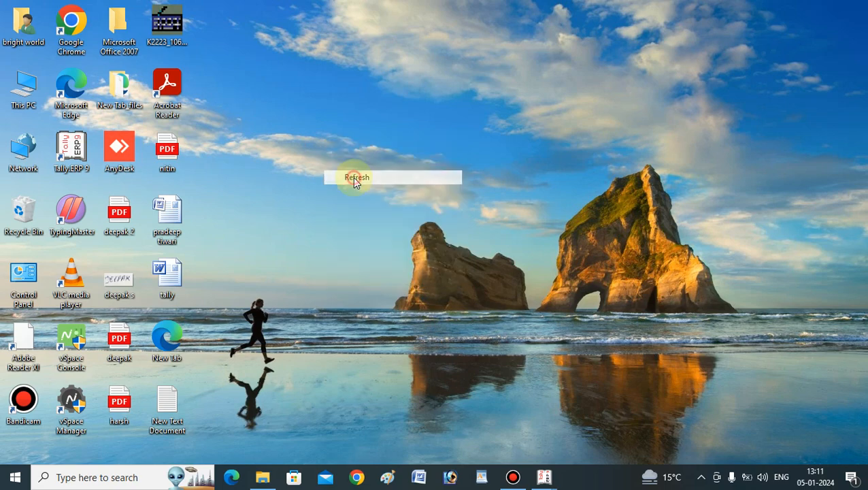
right_click(452, 227)
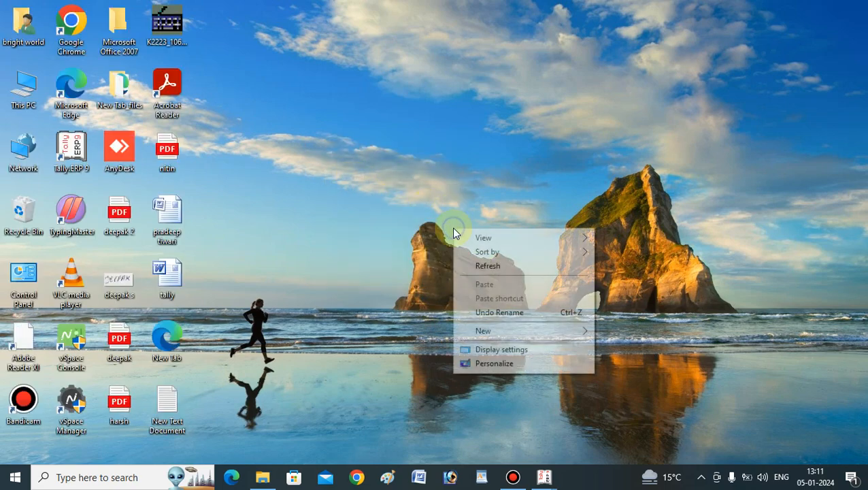
left_click(494, 269)
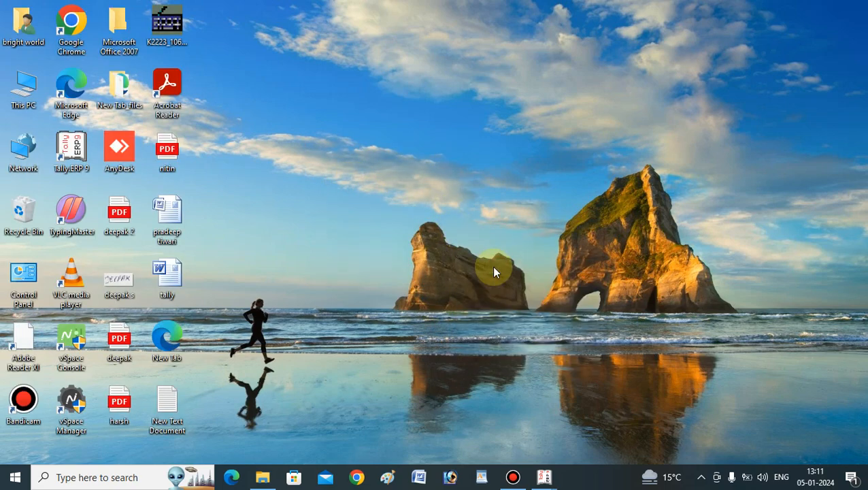
mouse_move(544, 476)
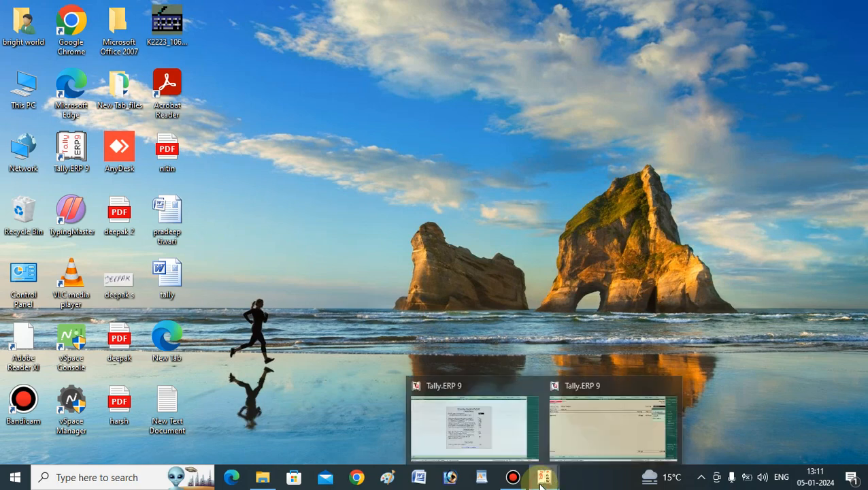
left_click(569, 457)
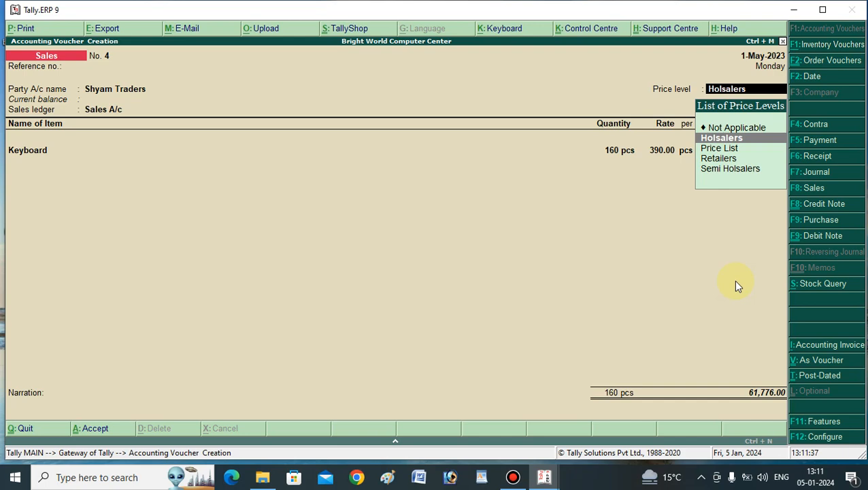
left_click(794, 11)
right_click(561, 194)
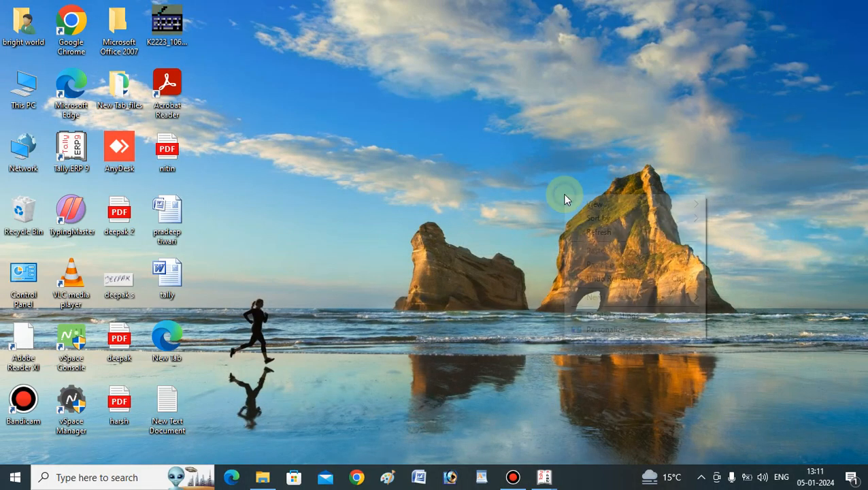
left_click(596, 233)
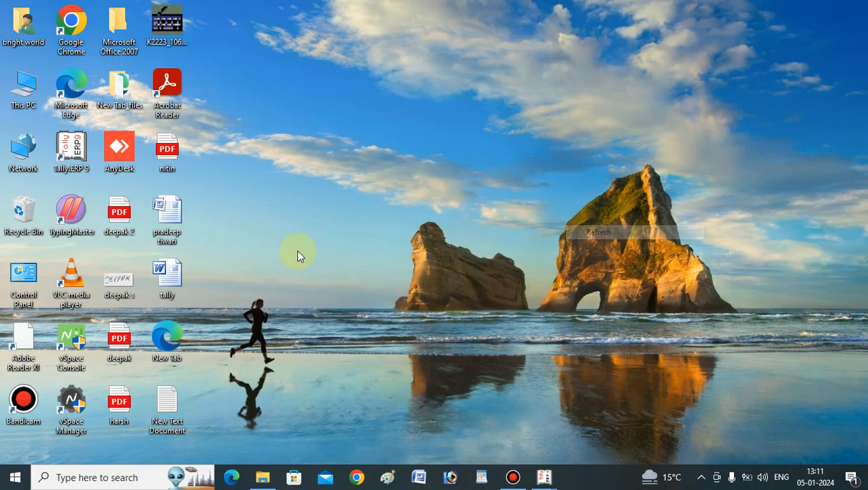
Step: Switch to the Bright World Computer Institute window of Tally.ERP 9 and leave the unfinished sales voucher for the Gateway of Tally
left_click(542, 478)
left_click(457, 445)
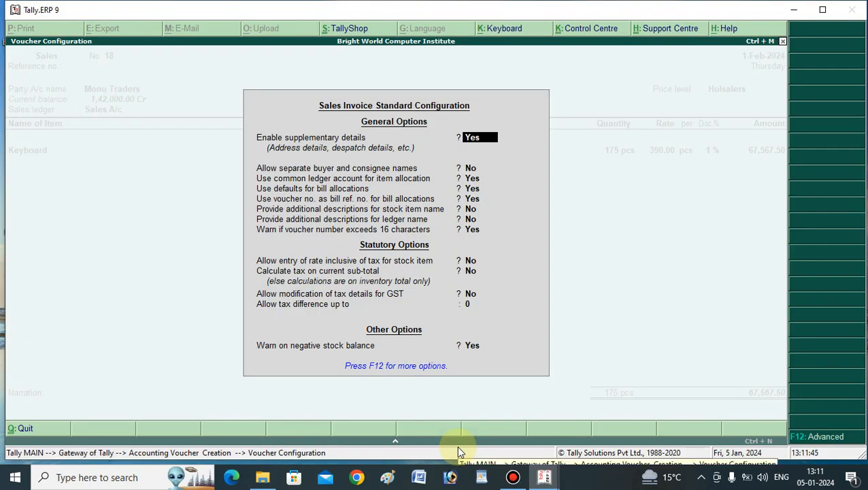
key("Escape")
key("Escape")
key("Return")
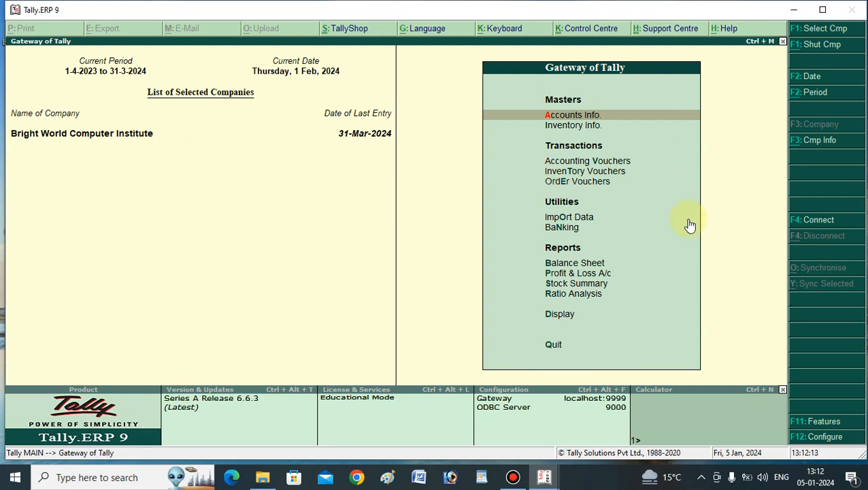
Step: Open the inventory price list for All Items at the Price List level, applicable from 1-Mar-2024
left_click(579, 125)
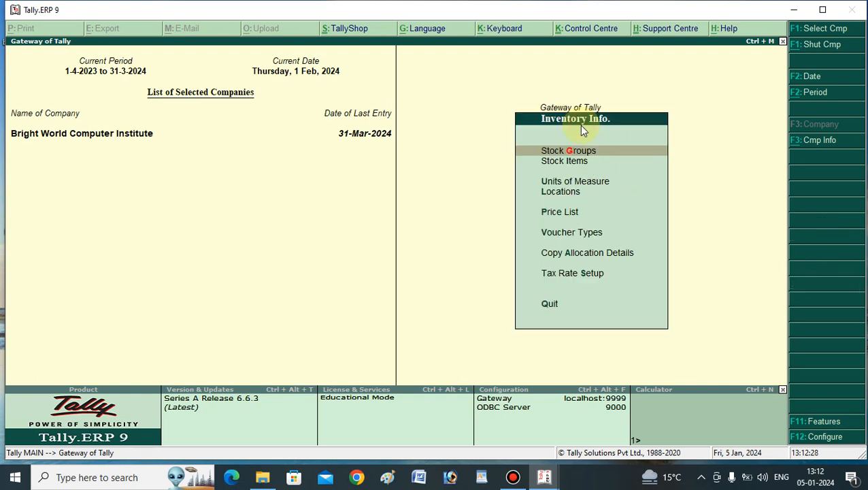
left_click(560, 212)
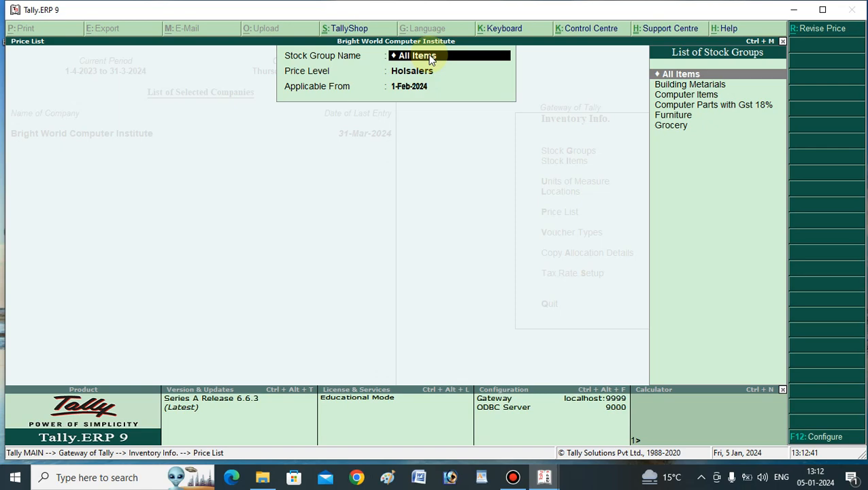
key("Return")
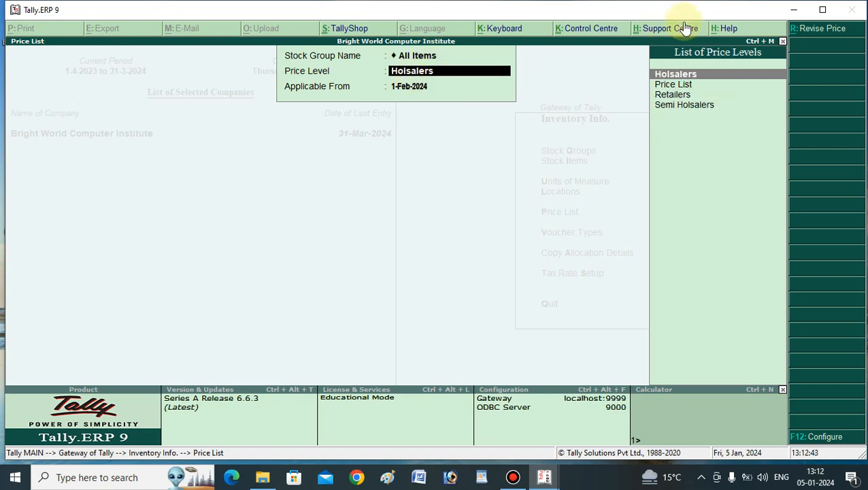
left_click(676, 86)
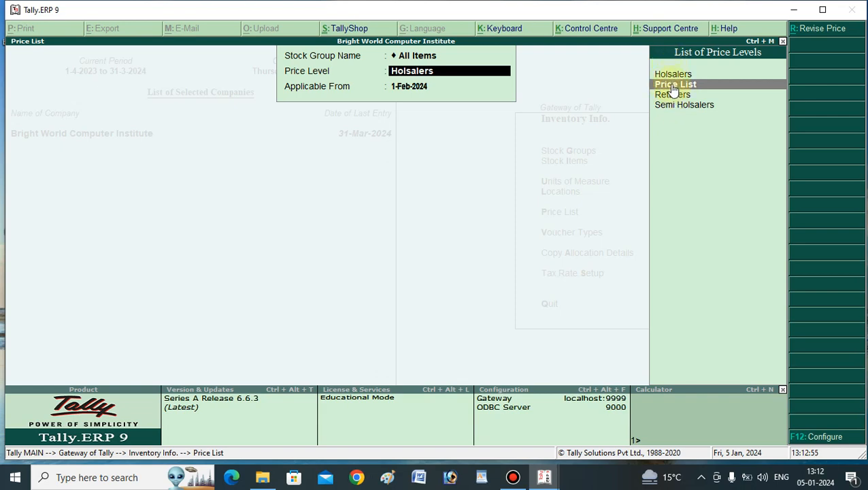
left_click(674, 87)
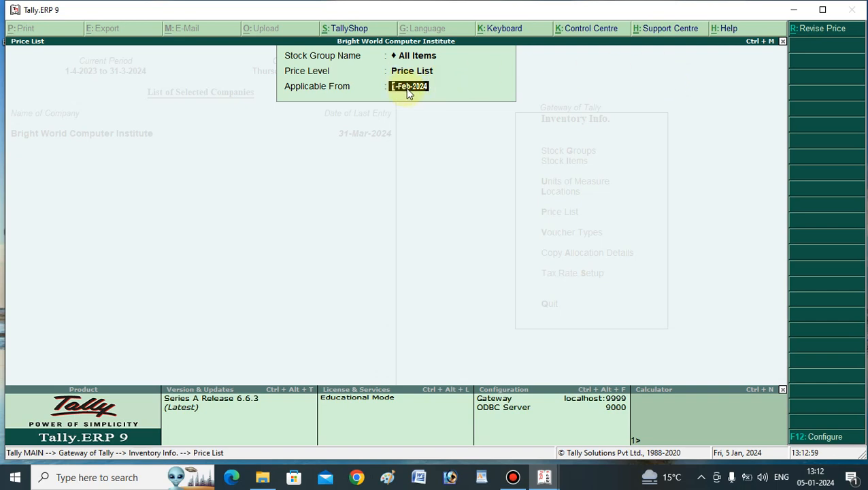
type("1.3")
key("Return")
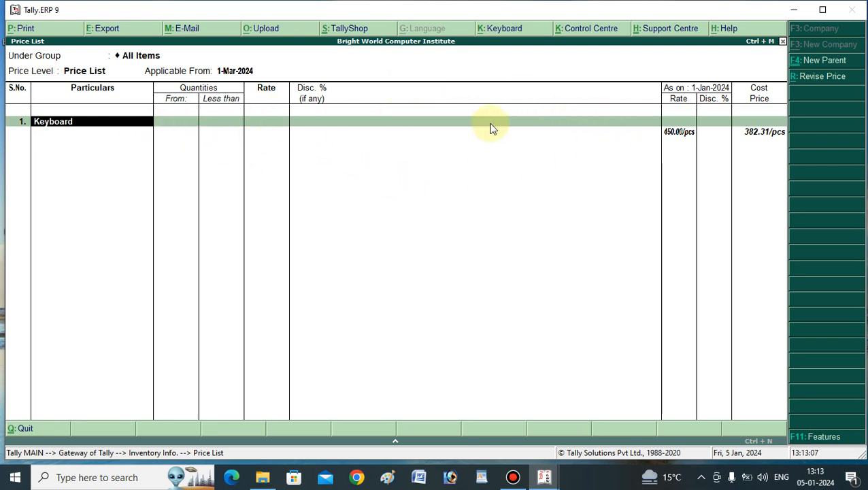
Step: Start a price revision for All Items at the Price List level, keeping 1-Mar-2024 as the applicable date
left_click(819, 78)
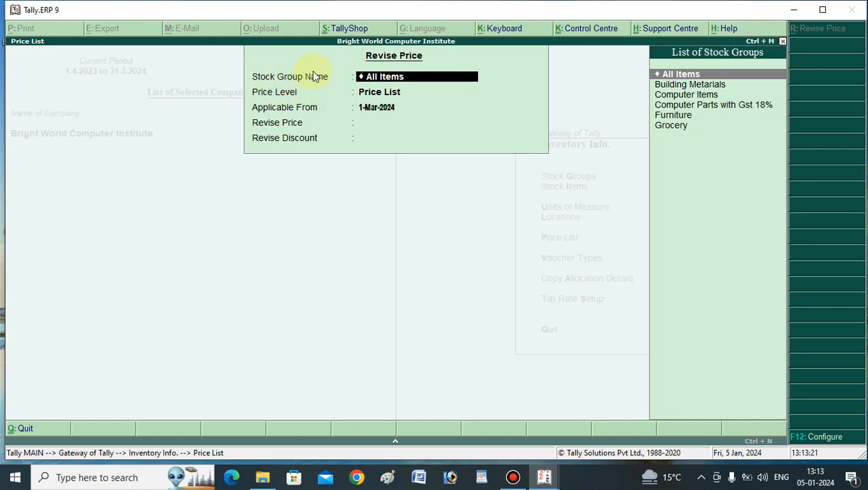
key("Return")
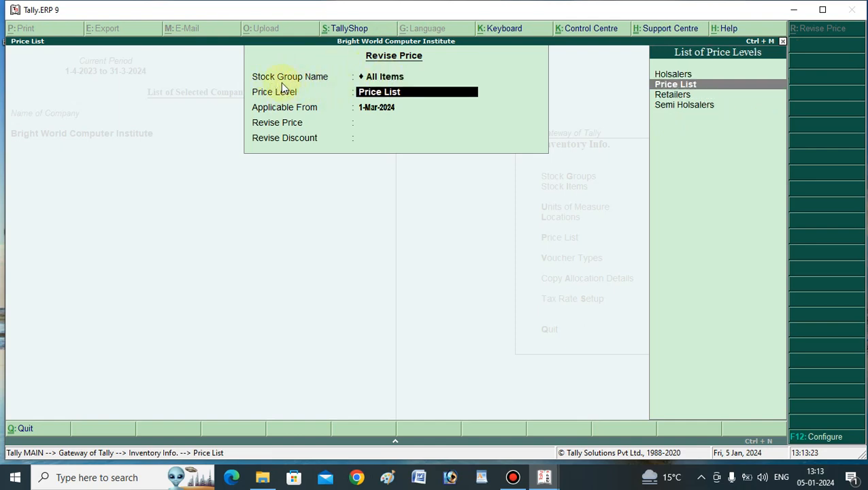
left_click(681, 89)
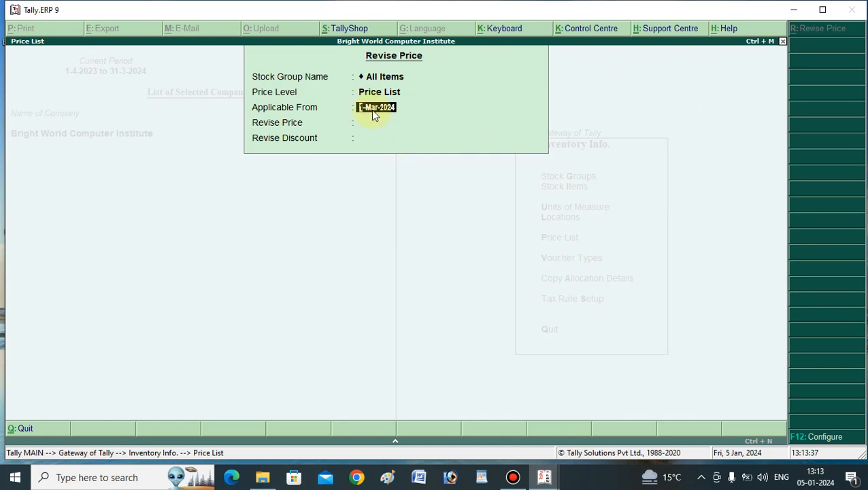
key("Return")
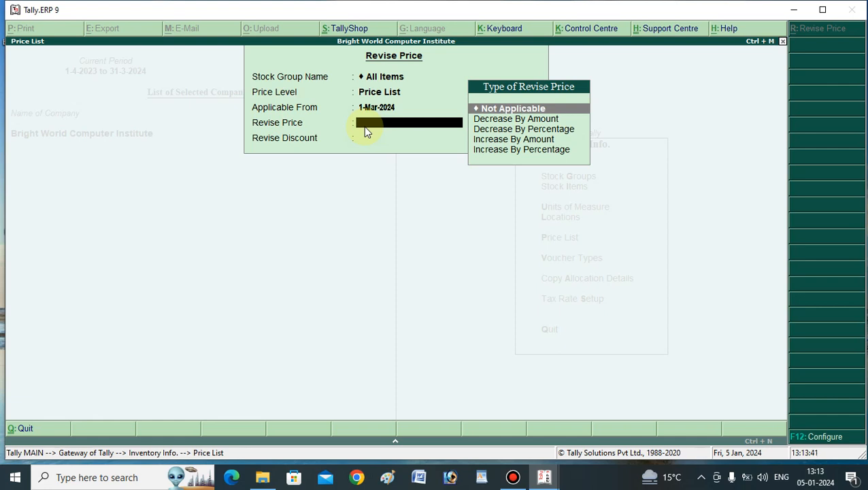
Step: Revise the prices with Increase By Amount of ₹10, set the discount revision to Not Applicable, and display the updated price list
left_click(512, 120)
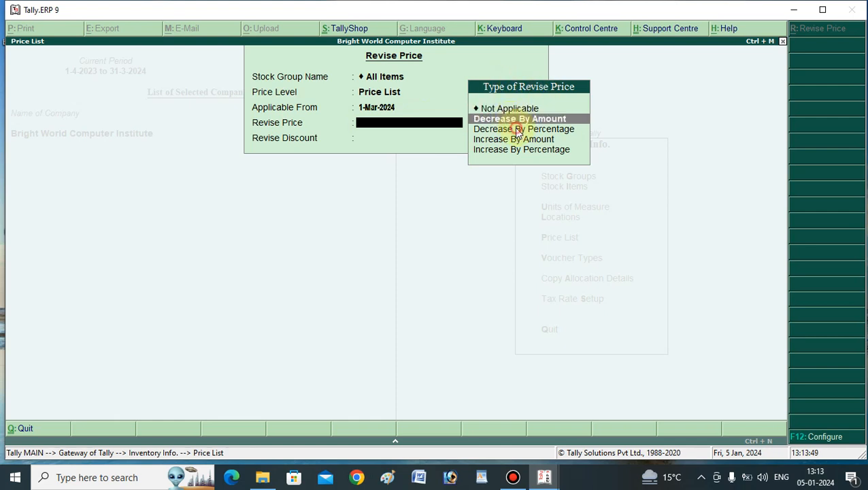
left_click(516, 129)
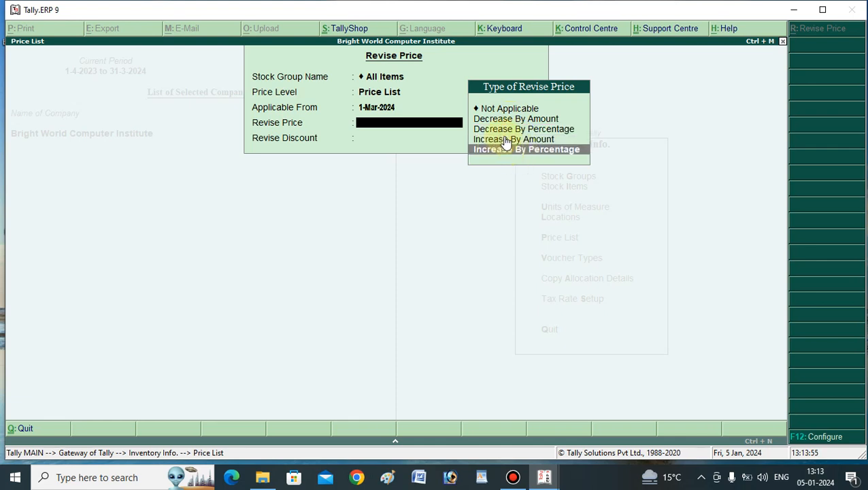
left_click(508, 140)
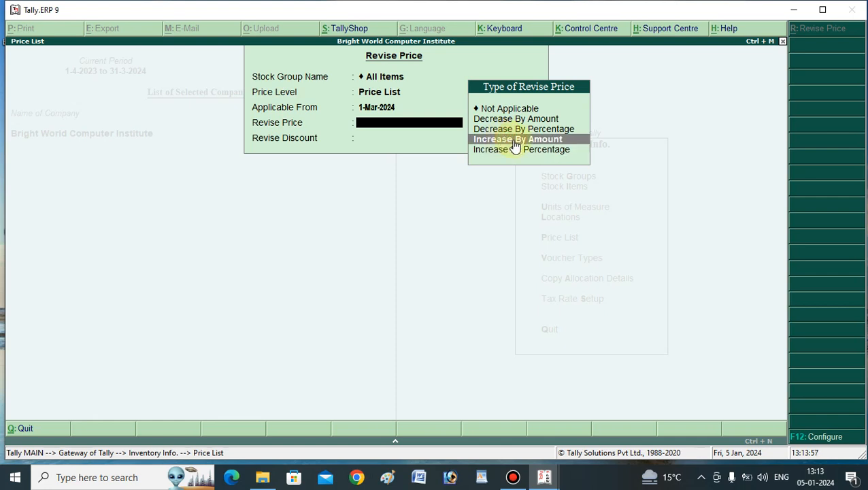
left_click(514, 144)
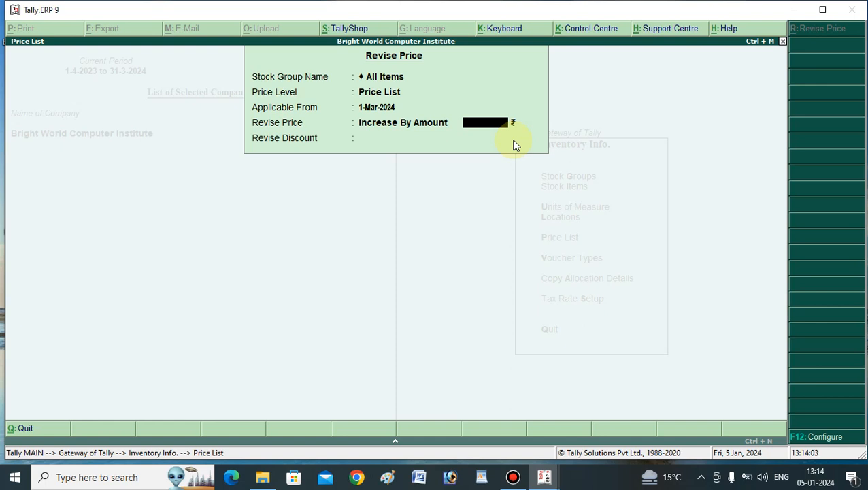
type("10")
key("Return")
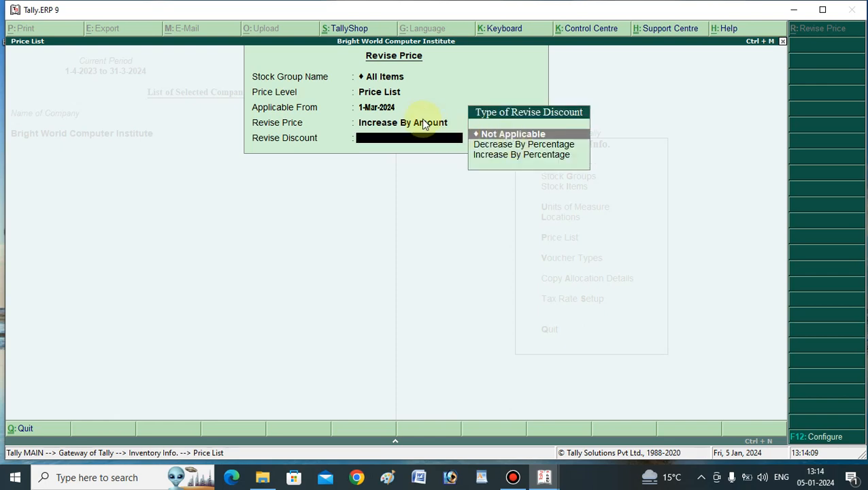
left_click(524, 134)
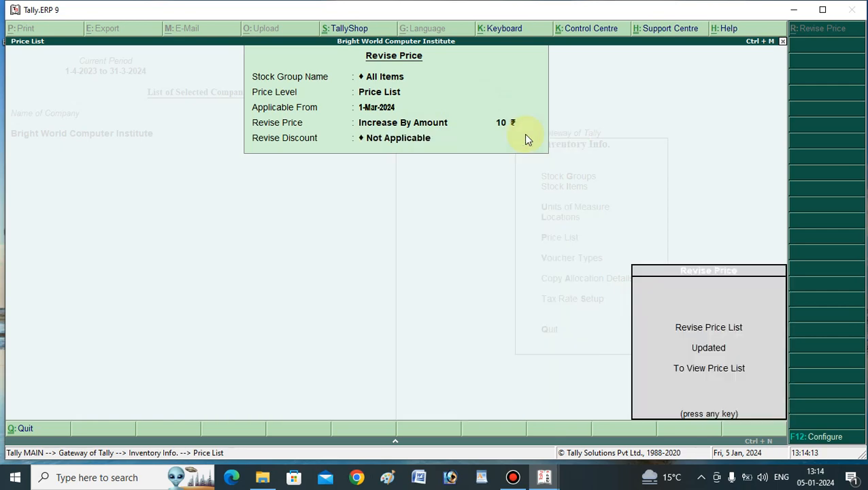
left_click(524, 134)
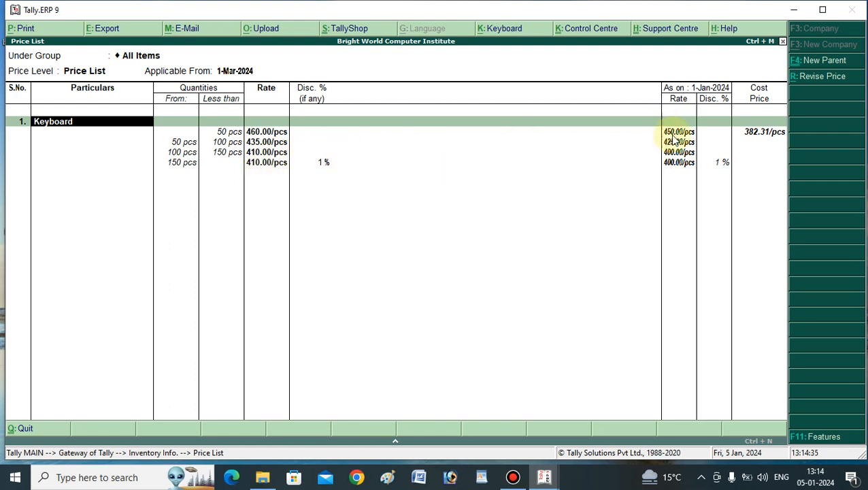
Step: Revise the All Items prices from 1-Mar-2024 with Decrease By Amount of ₹10 and discount Not Applicable, and display the updated list
left_click(809, 78)
key("Return")
key("Return")
key("Return")
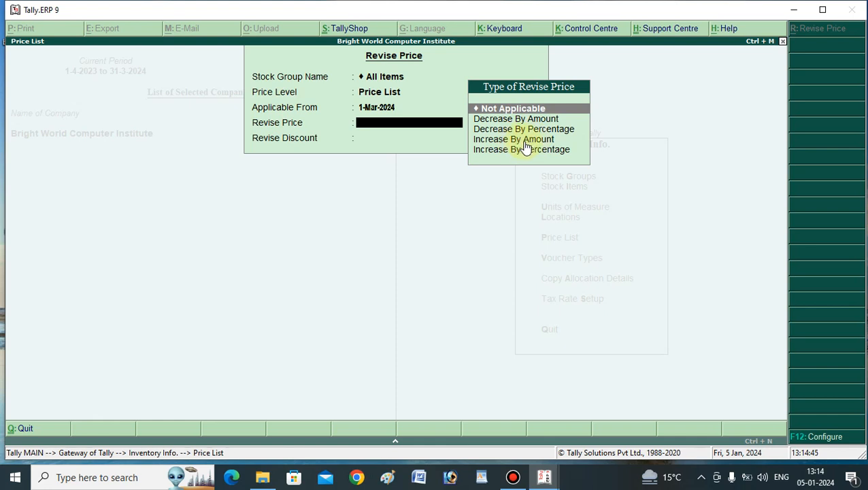
left_click(507, 120)
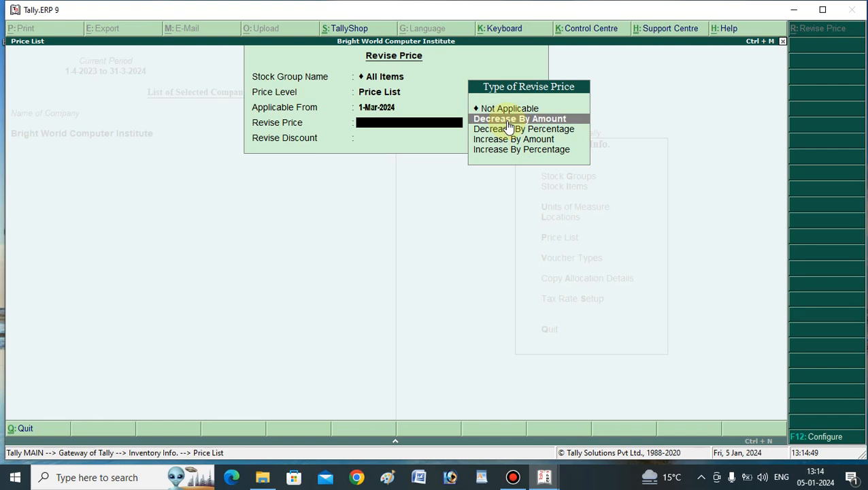
left_click(508, 121)
type("10")
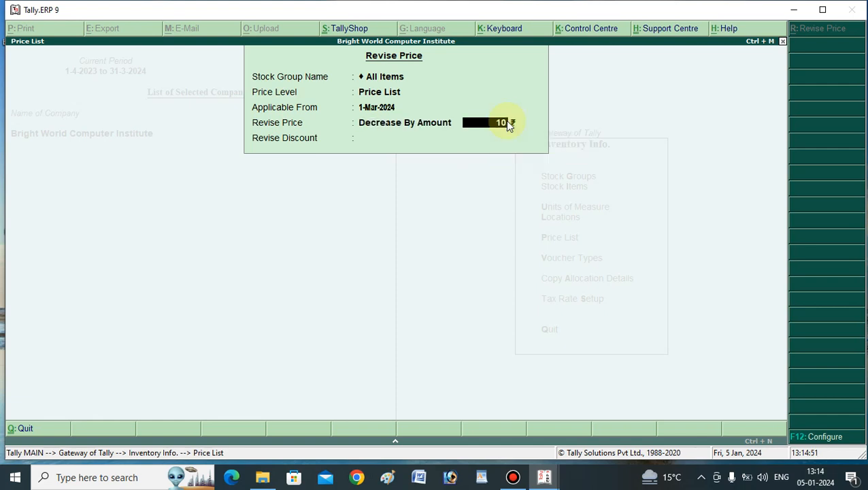
key("Return")
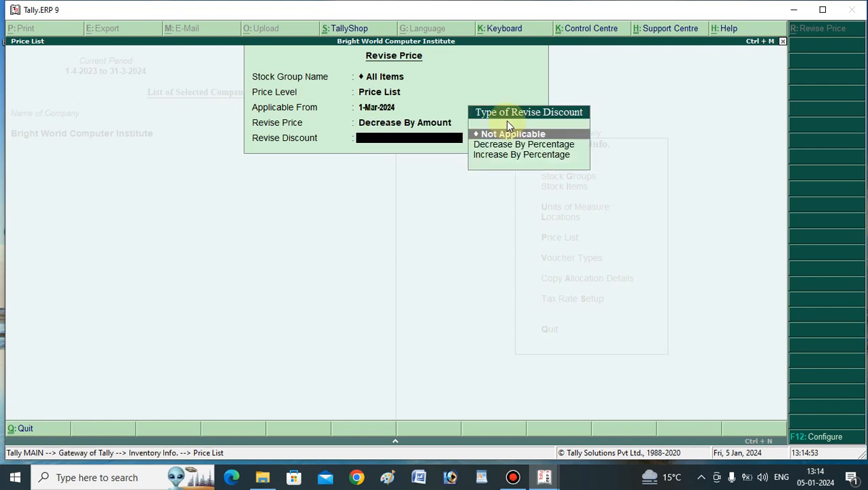
key("Return")
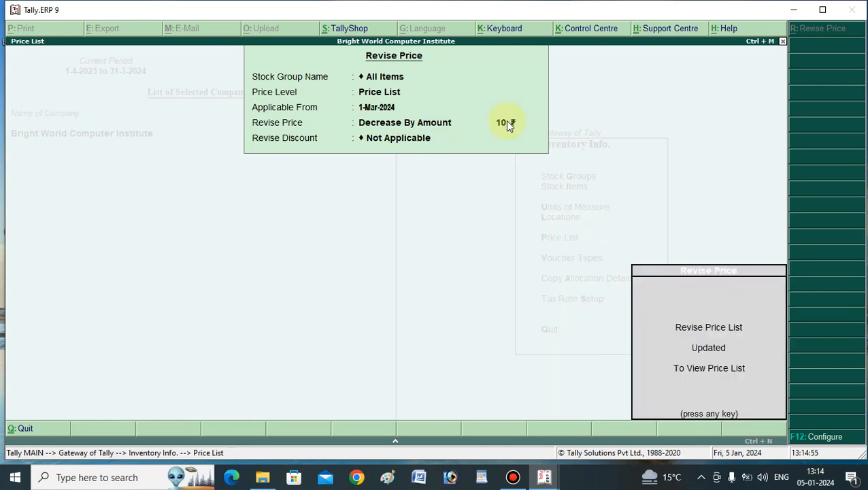
key("Return")
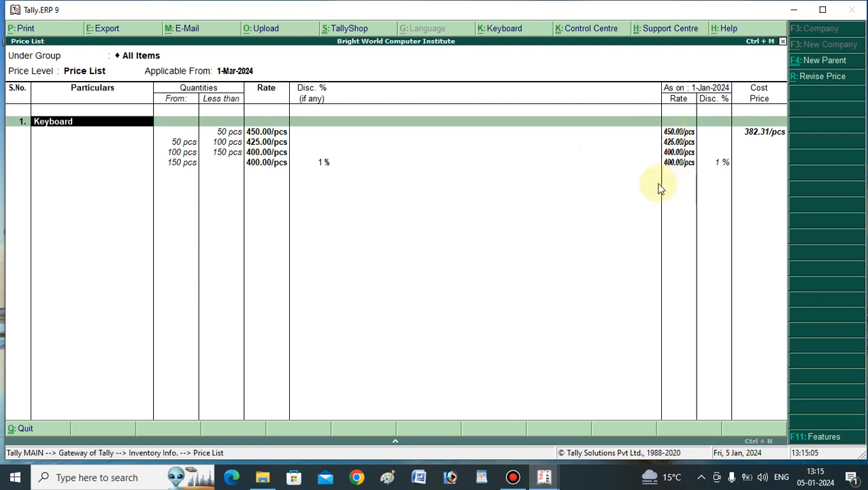
Step: Revise the All Items prices from 1-Mar-2024 with Increase By Percentage of 1% and discount Not Applicable, and display the updated list
left_click(812, 79)
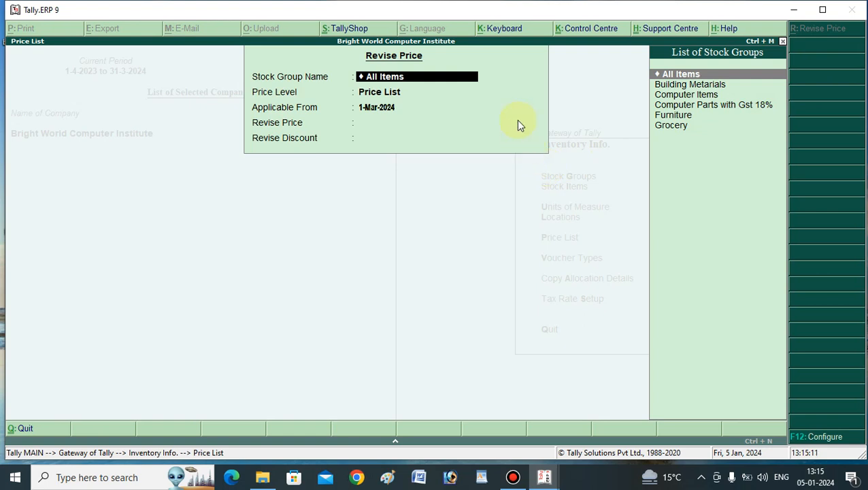
key("Return")
key("Return")
key("Return")
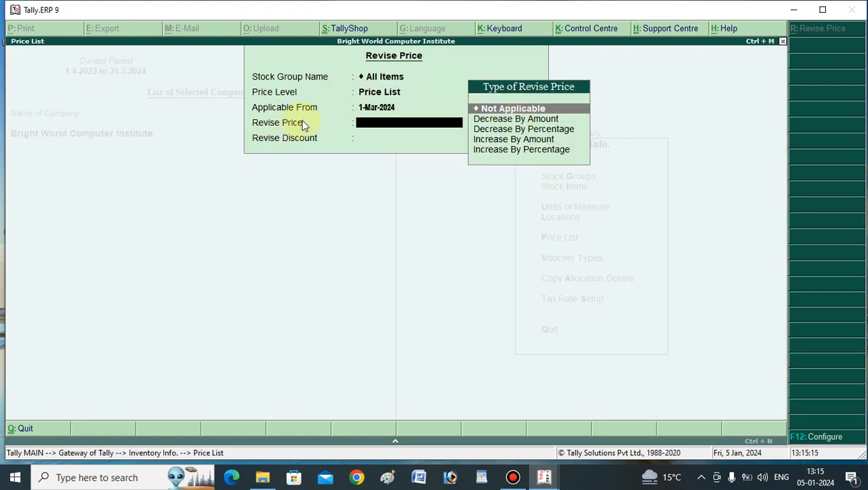
left_click(506, 154)
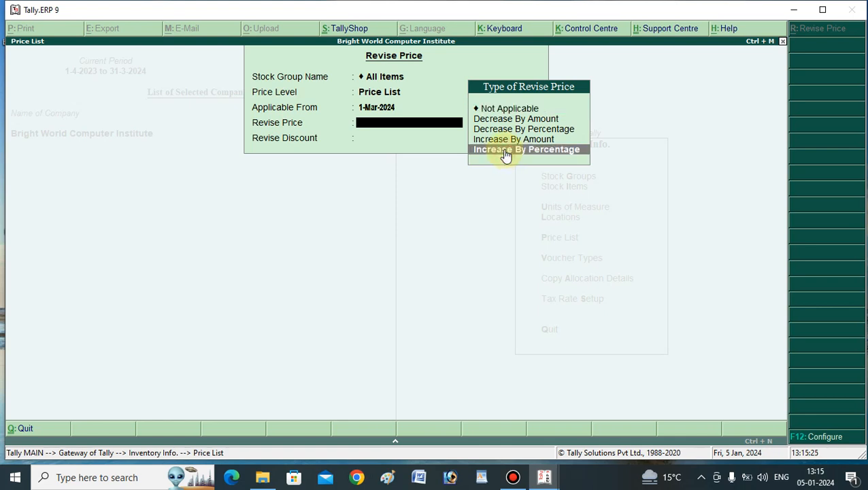
left_click(506, 154)
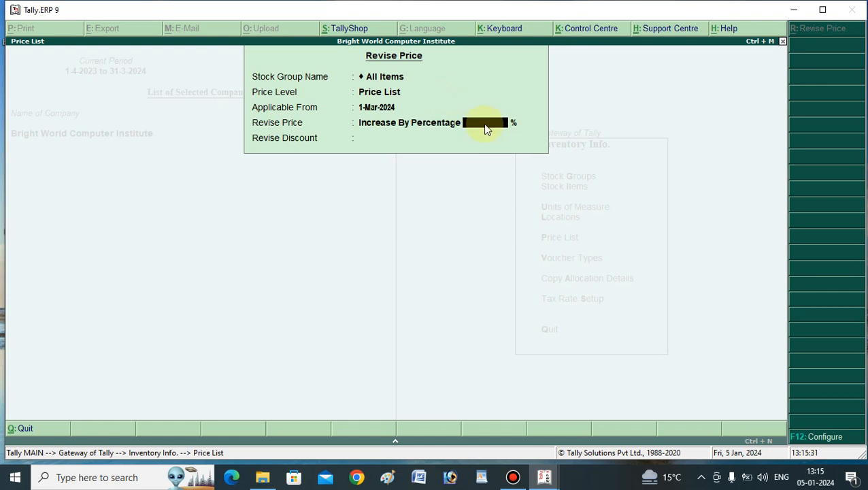
type("1")
key("Return")
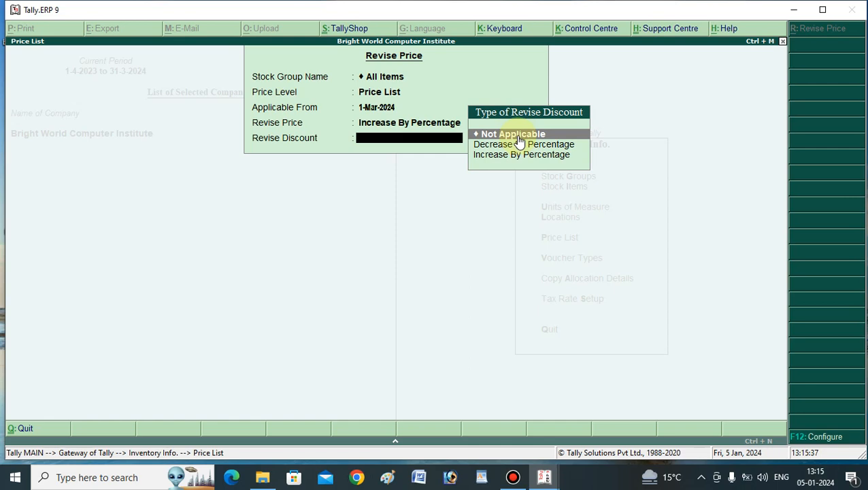
left_click(517, 134)
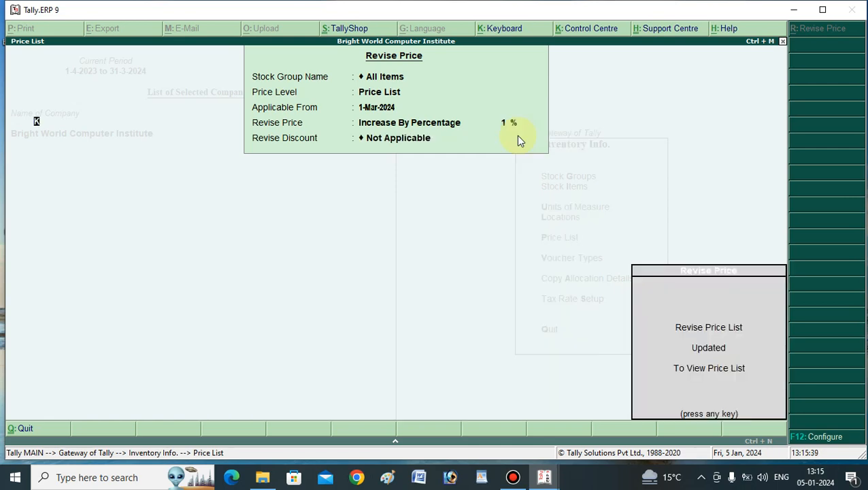
key("Return")
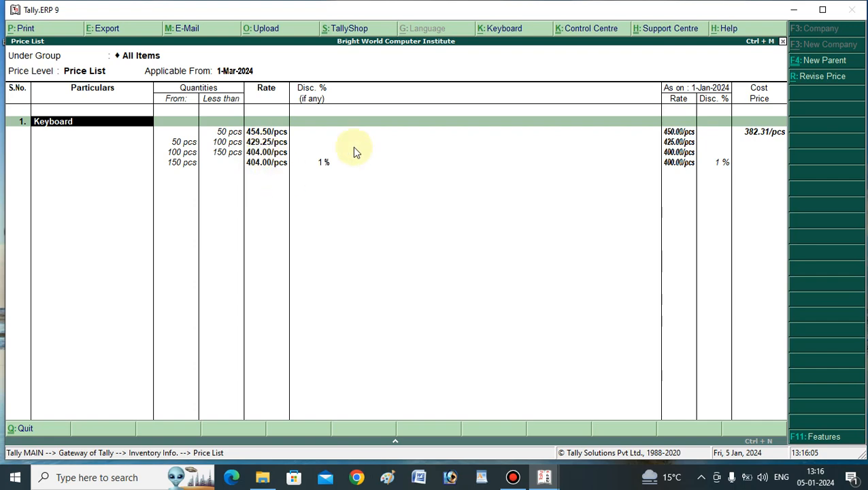
Step: Revise the All Items prices from 1-Mar-2024 with Decrease By Percentage of 1% and discount Not Applicable, and display the updated list
left_click(823, 77)
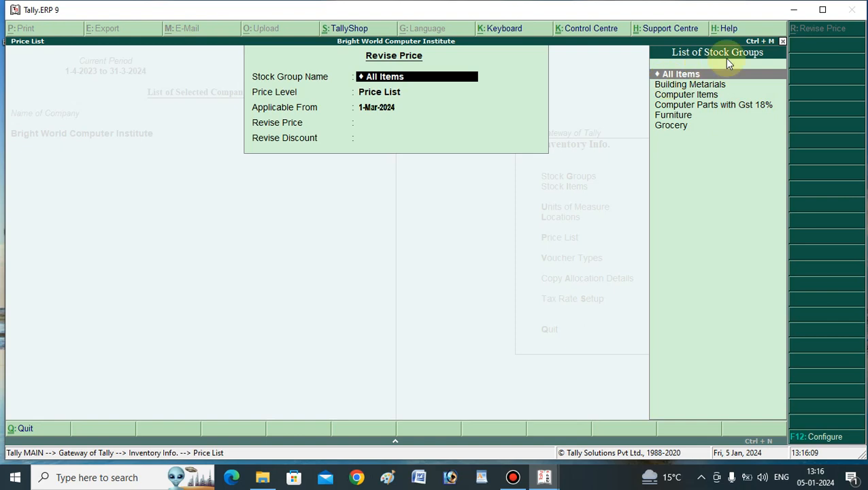
key("Return")
key("Return")
key("Return")
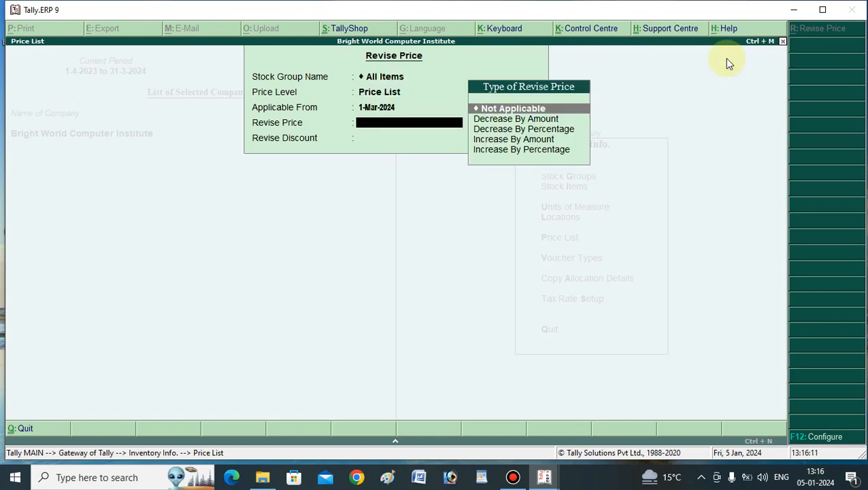
left_click(501, 130)
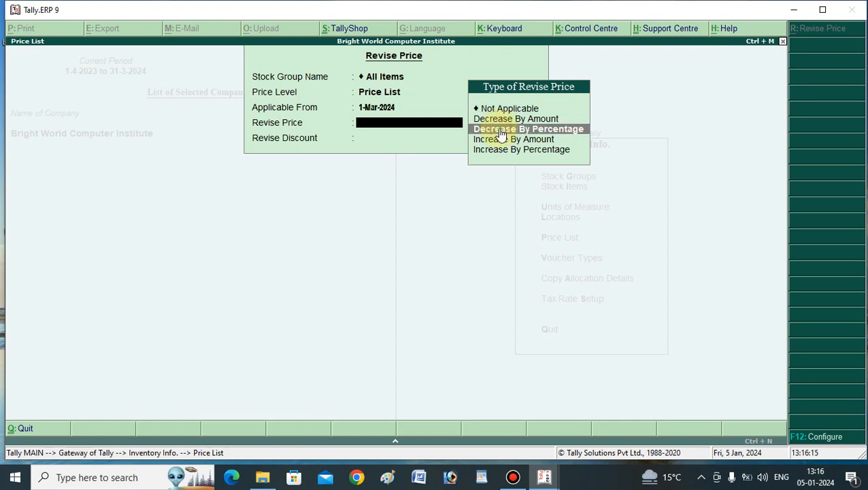
left_click(501, 131)
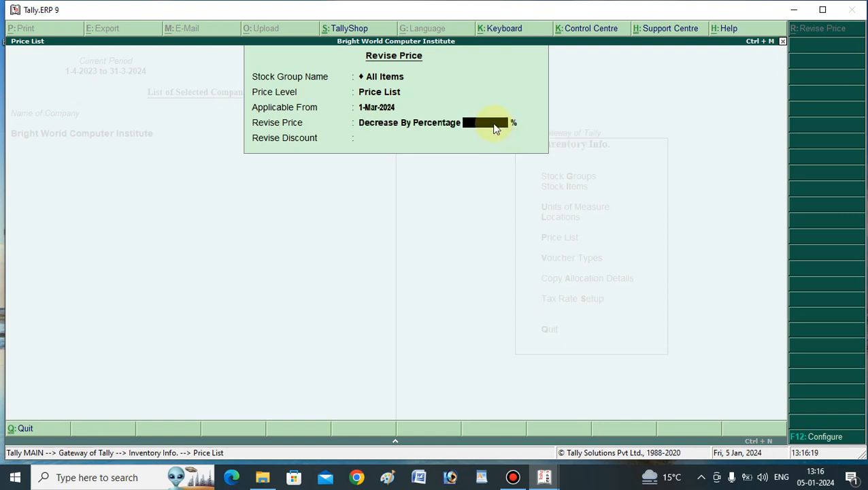
type("1")
key("Return")
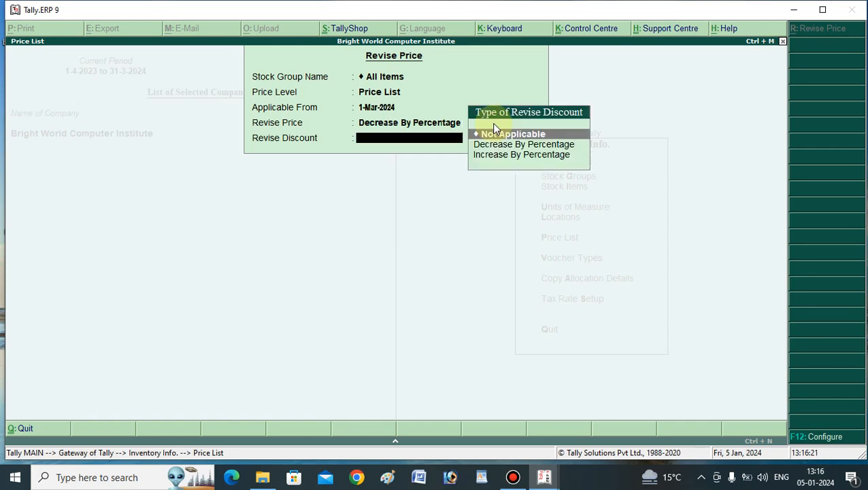
key("Return")
key("Return")
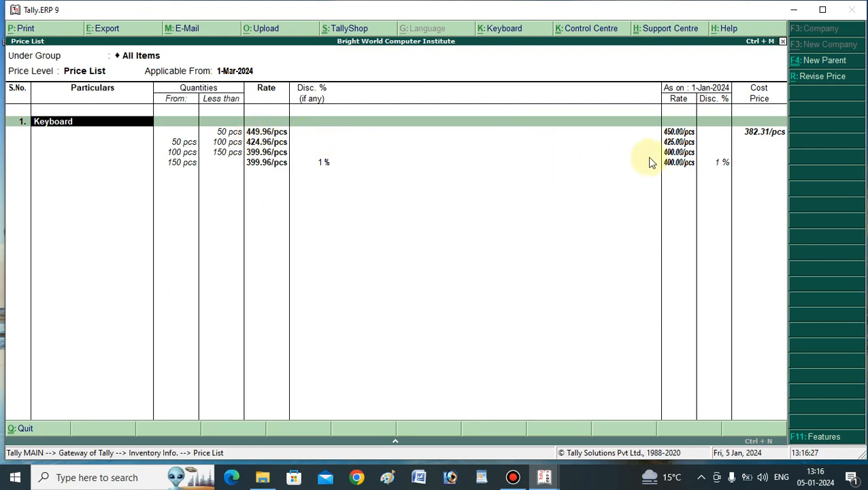
left_click(262, 133)
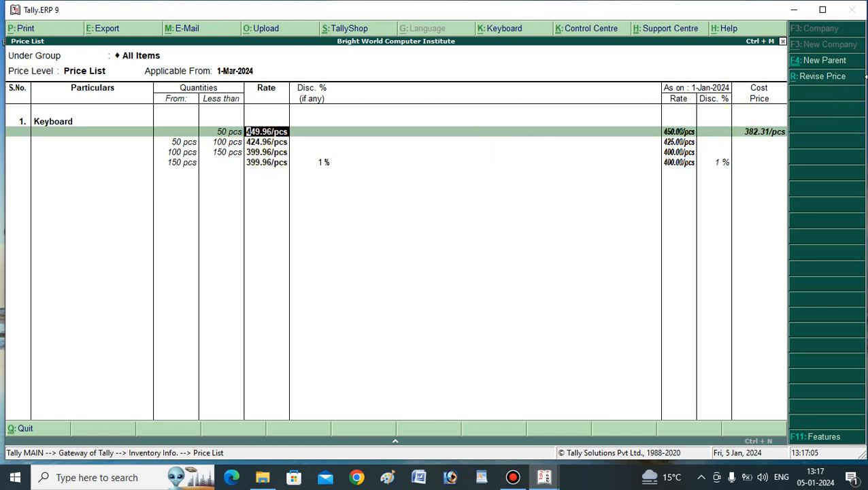
Step: Revise only the All Items discount from 1-Mar-2024 with Increase By Percentage of 1%, price revision Not Applicable, and display the updated list
left_click(820, 77)
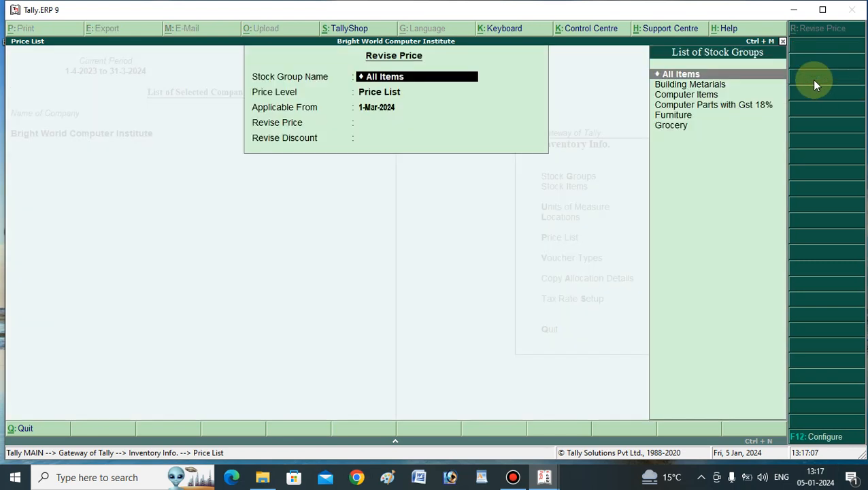
key("Return")
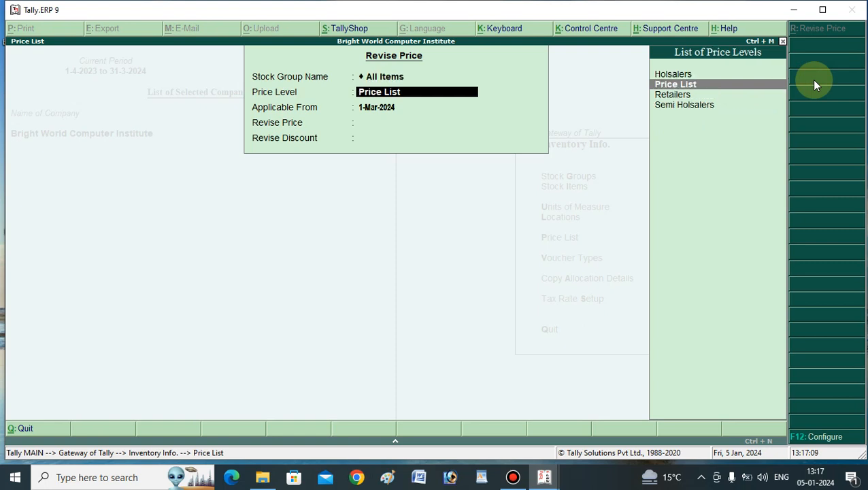
key("Return")
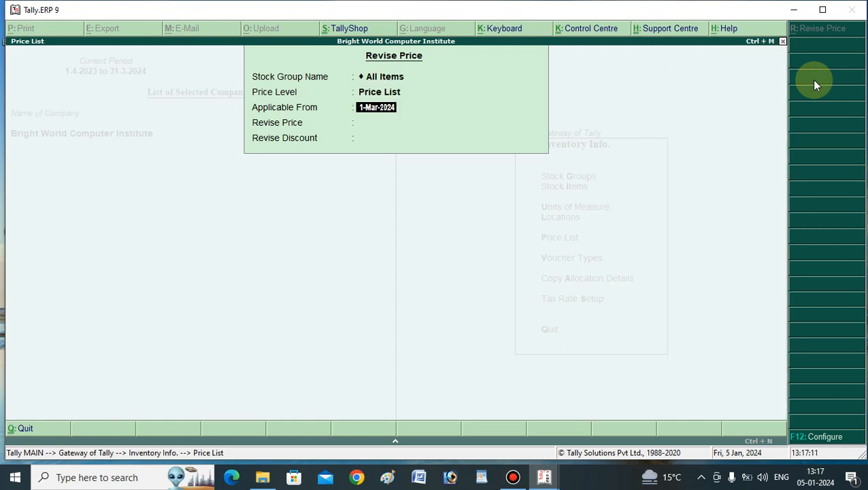
key("Return")
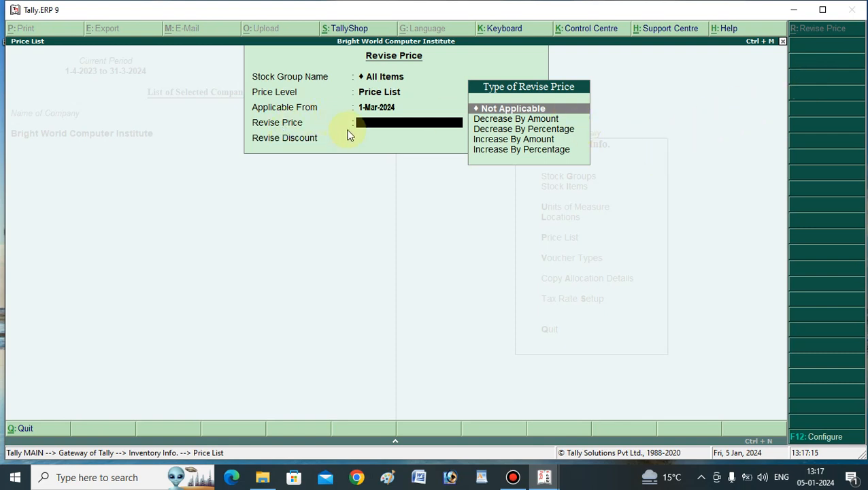
left_click(512, 111)
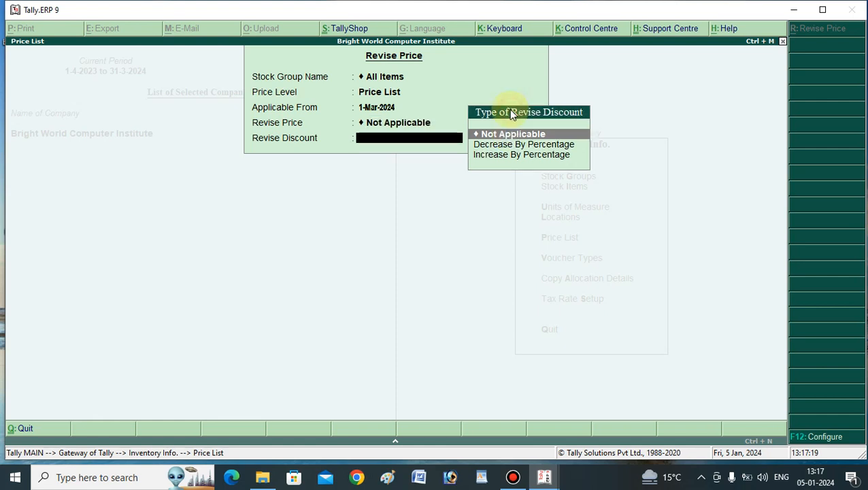
left_click(539, 156)
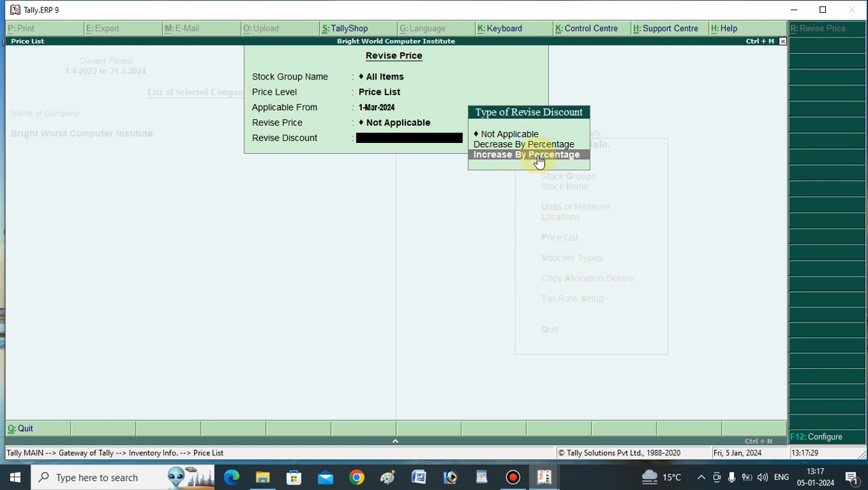
left_click(538, 157)
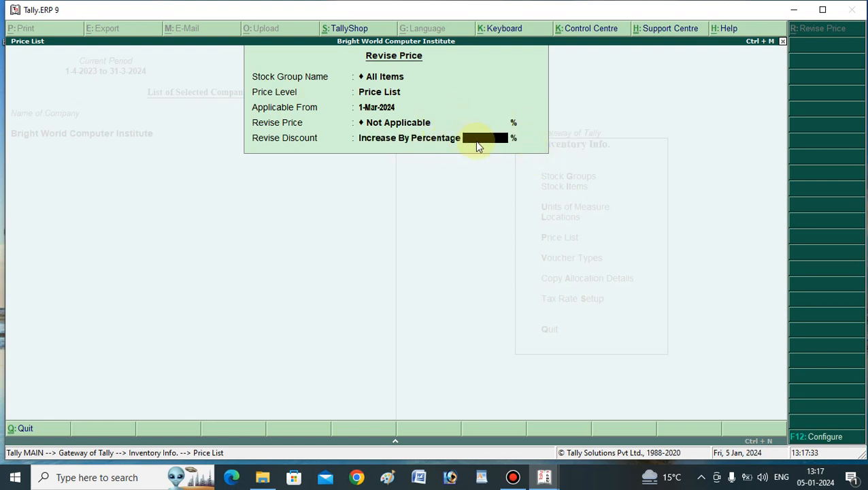
type("1")
key("Return")
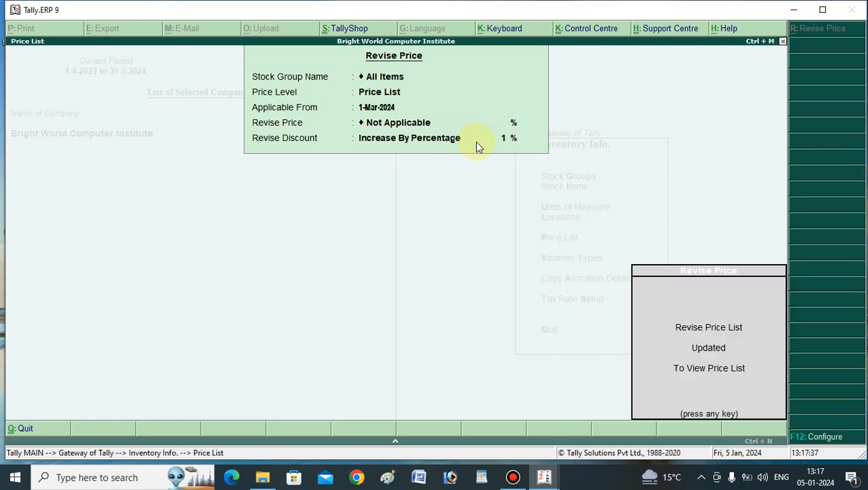
key("Return")
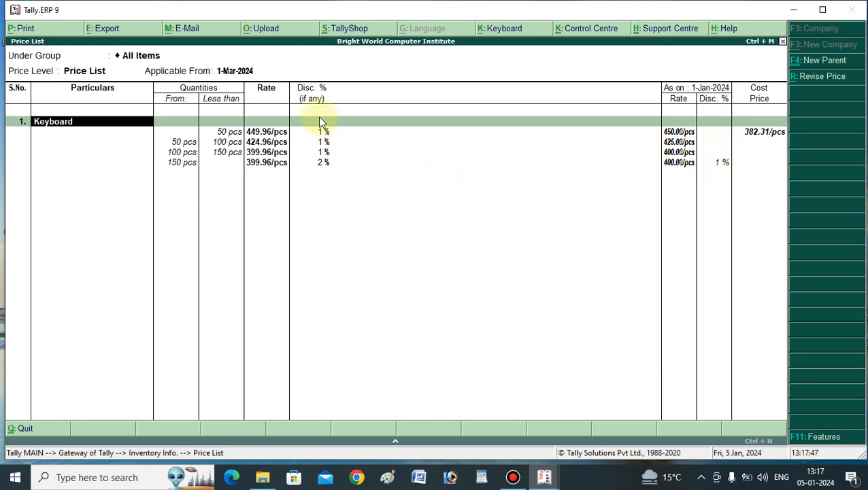
Step: Revise only the All Items discount from 1-Mar-2024 with Decrease By Percentage of 1%, price revision Not Applicable, and display the updated list
left_click(809, 78)
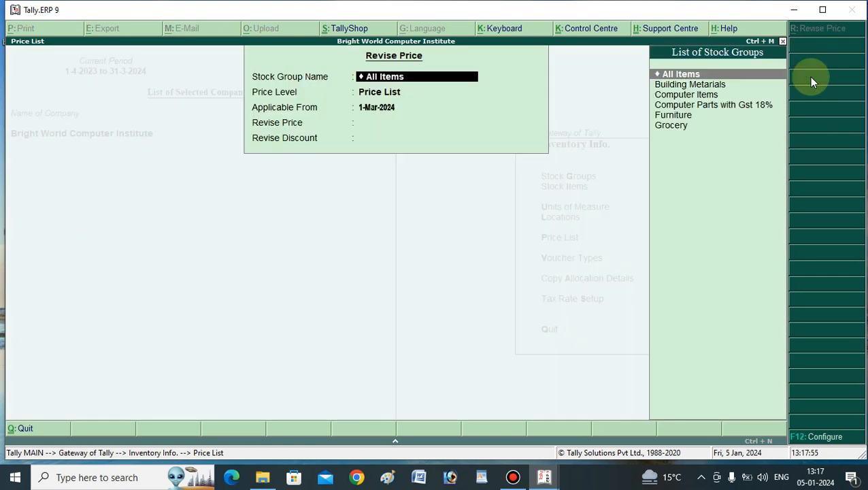
key("Return")
key("Return")
key("Return")
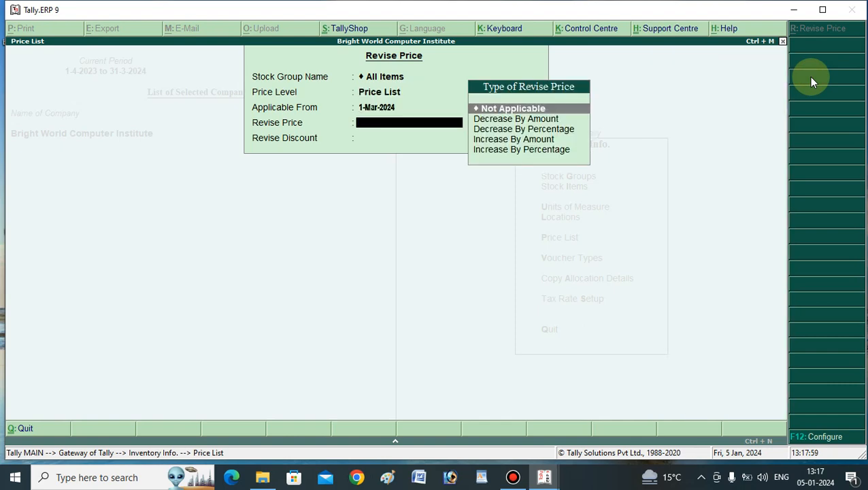
key("Return")
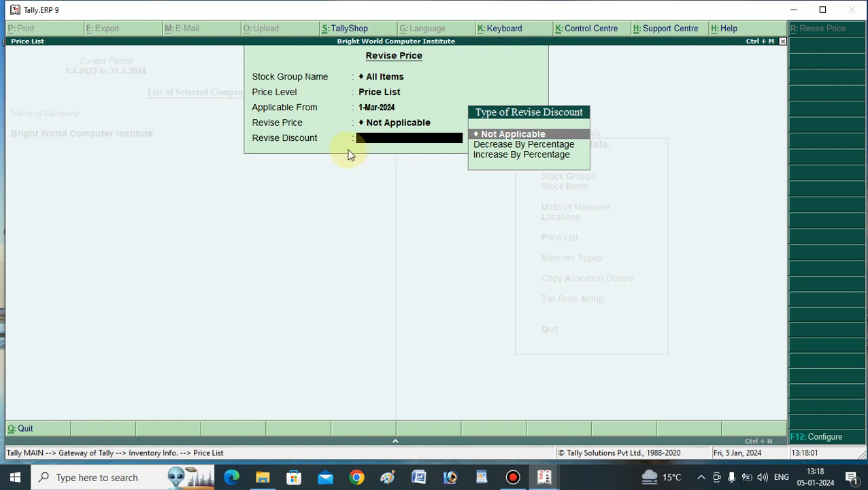
left_click(517, 148)
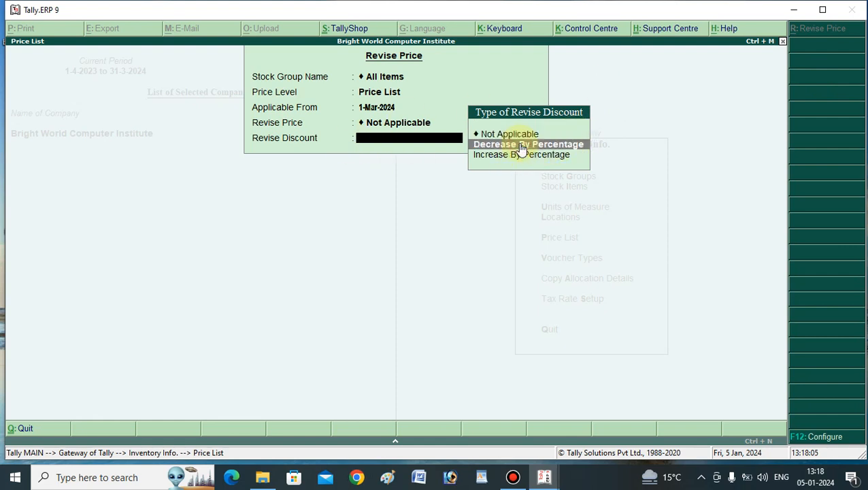
left_click(520, 146)
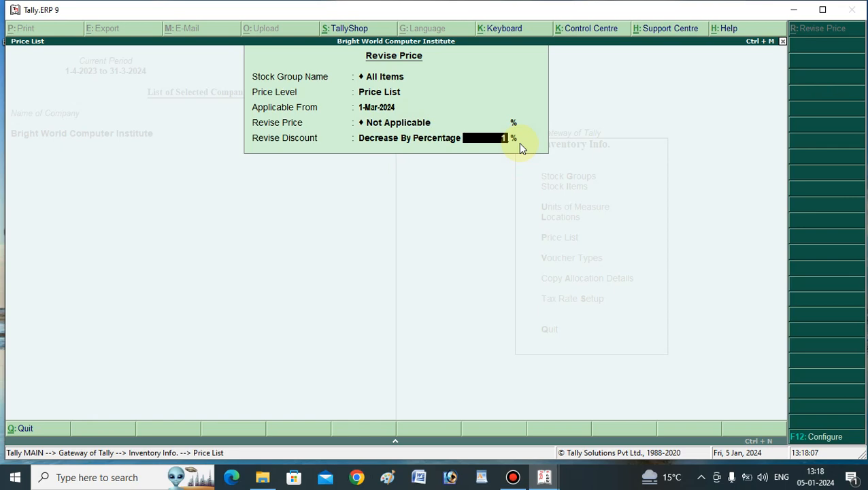
type("1")
key("Return")
key("Return")
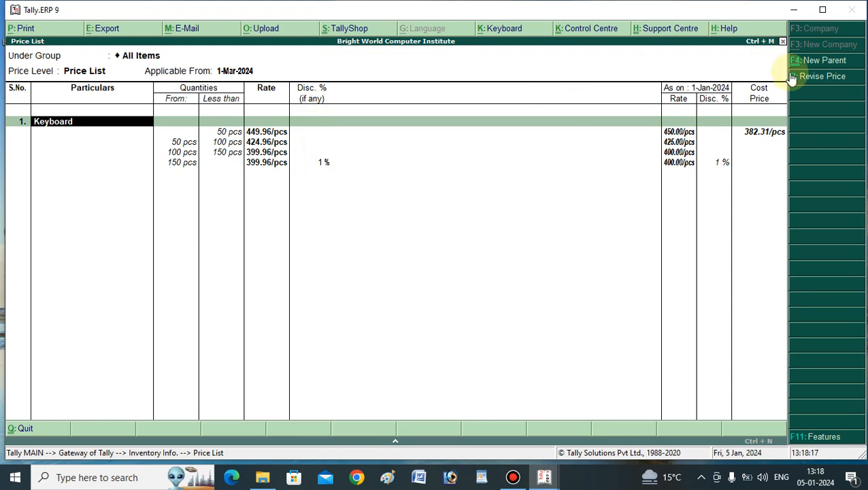
Step: Start a price revision for All Items at the Holsalers price level, keeping 1-Mar-2024 as the applicable date
left_click(816, 78)
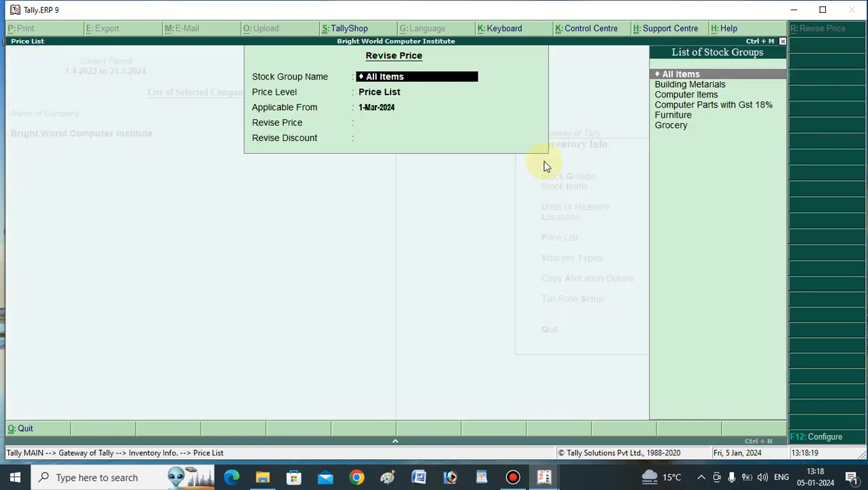
key("Return")
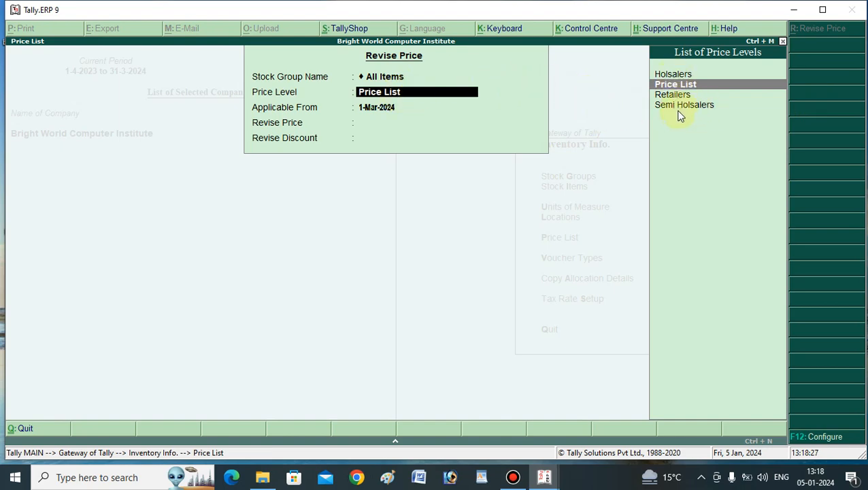
left_click(673, 75)
left_click(675, 77)
key("Return")
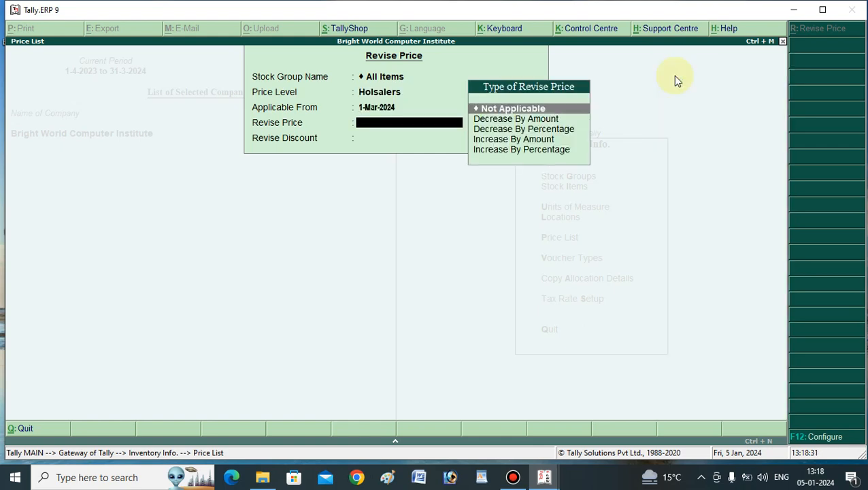
Step: Revise the Holsalers prices with Increase By Amount of ₹10, set the discount revision to Not Applicable, and display the updated list
key("Down")
key("Down")
key("Down")
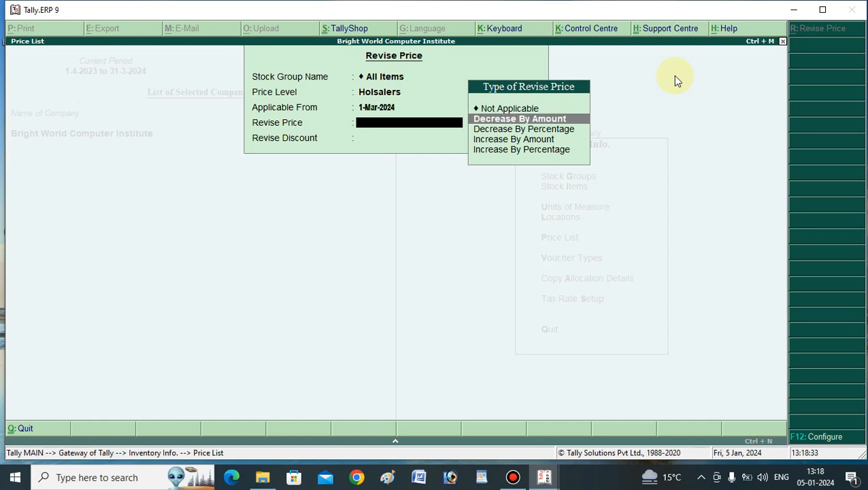
key("Return")
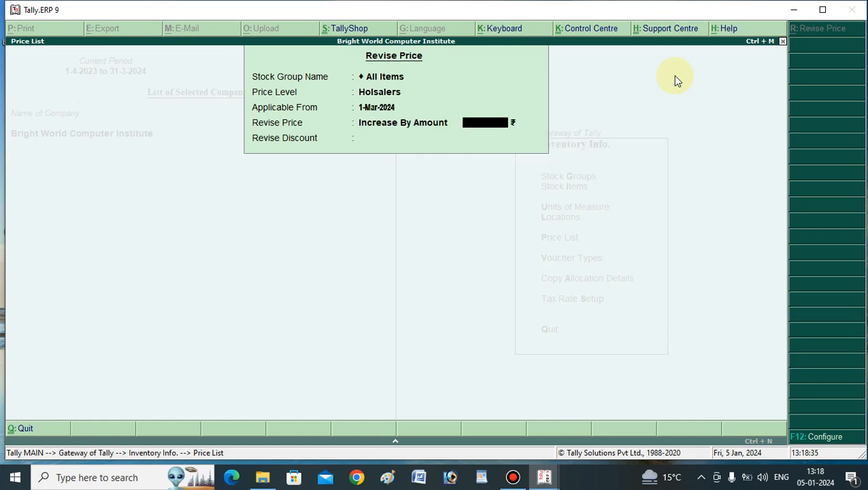
type("10")
key("Return")
key("Return")
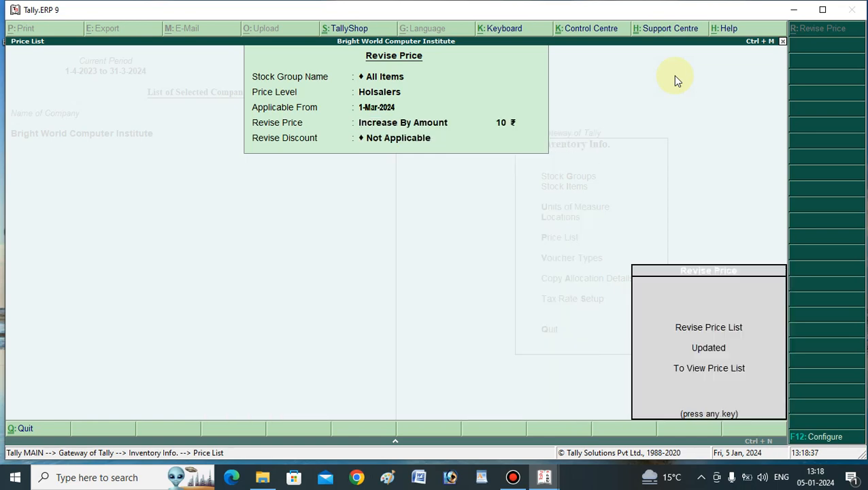
key("Return")
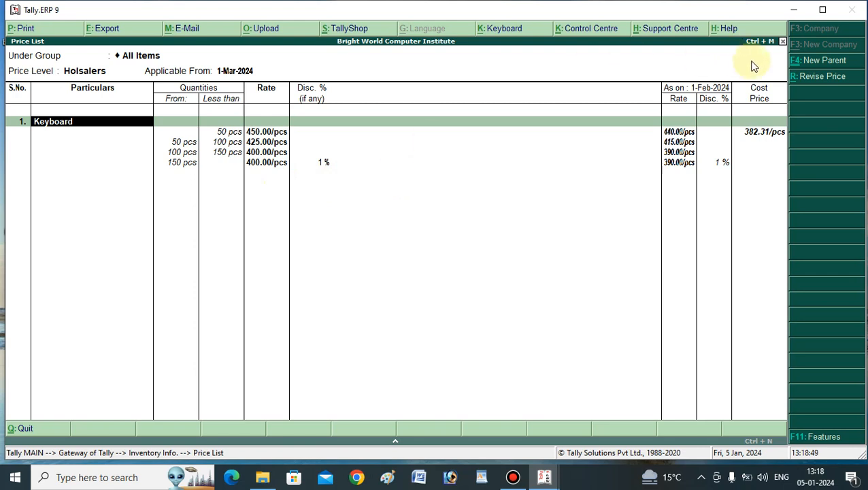
Step: Open another price revision from the Holsalers price list
left_click(815, 82)
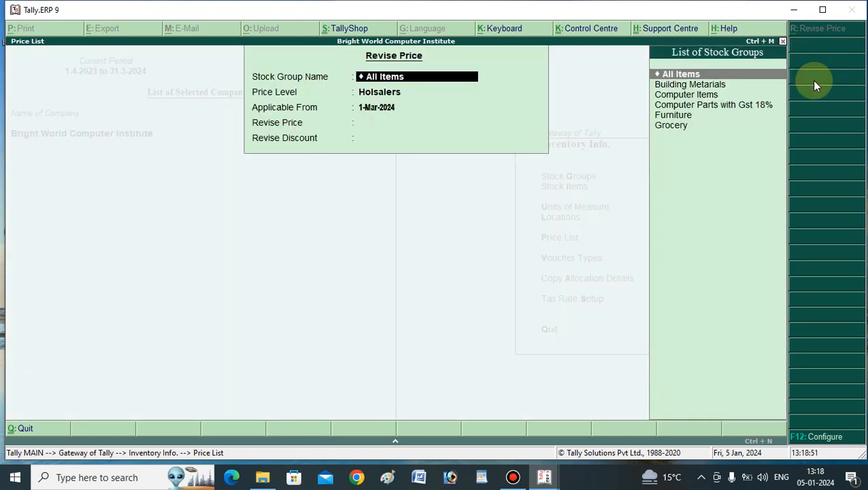